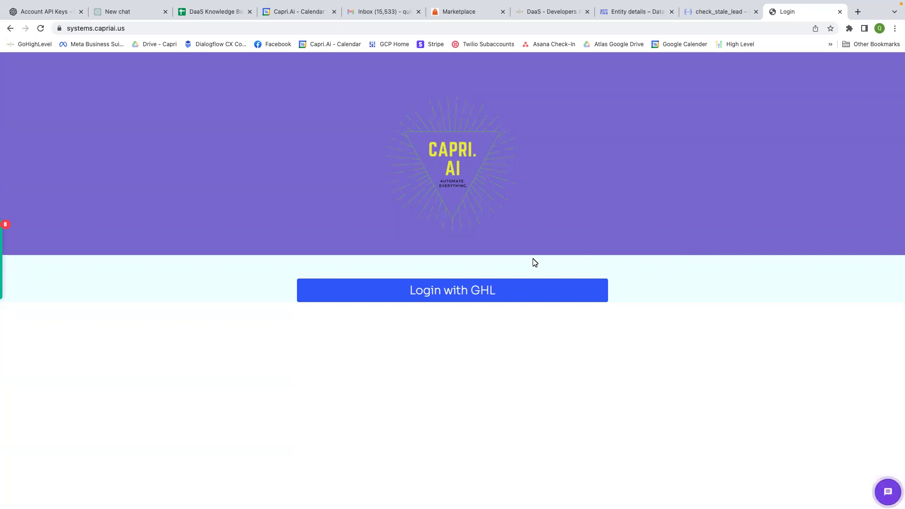
Log in with GHL, searching 'acqu' to pick the Capri Client Acquisition account
{"action": "left_click", "coordinate": [444, 290]}
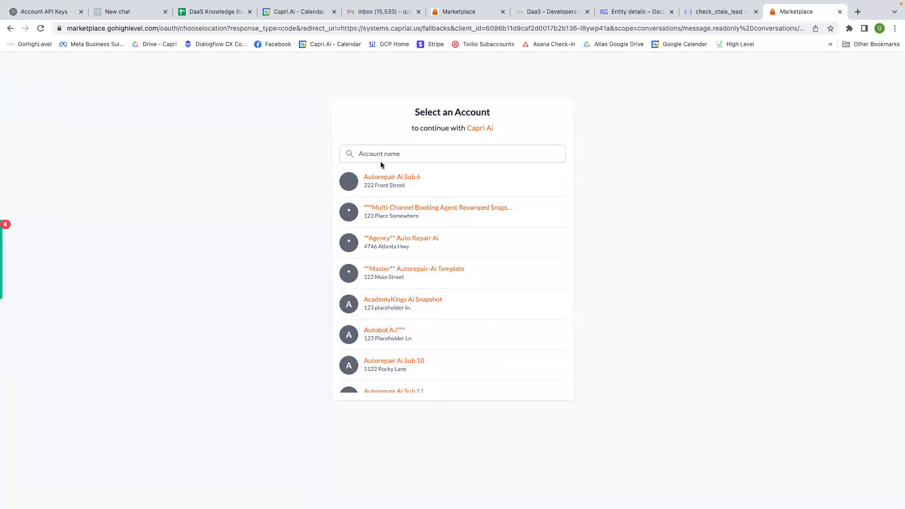
{"action": "left_click", "coordinate": [10, 28]}
{"action": "left_click", "coordinate": [398, 154]}
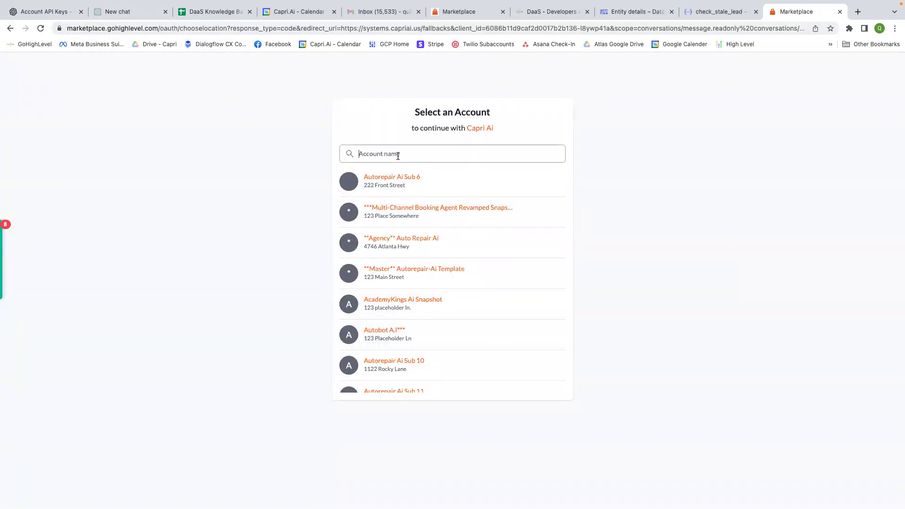
{"action": "type", "text": "acqu"}
{"action": "left_click", "coordinate": [412, 191]}
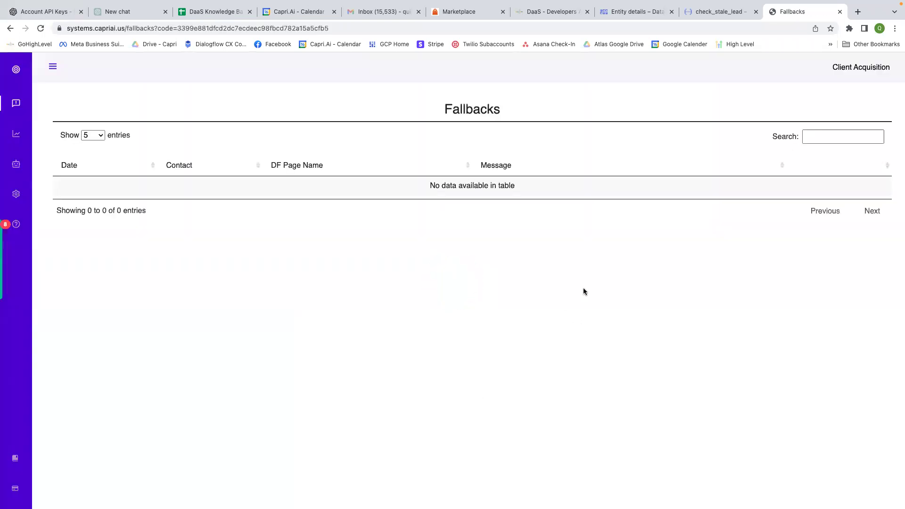
Open the Emulator and choose Chat-GPT as the Agent ID
{"action": "left_click", "coordinate": [15, 163]}
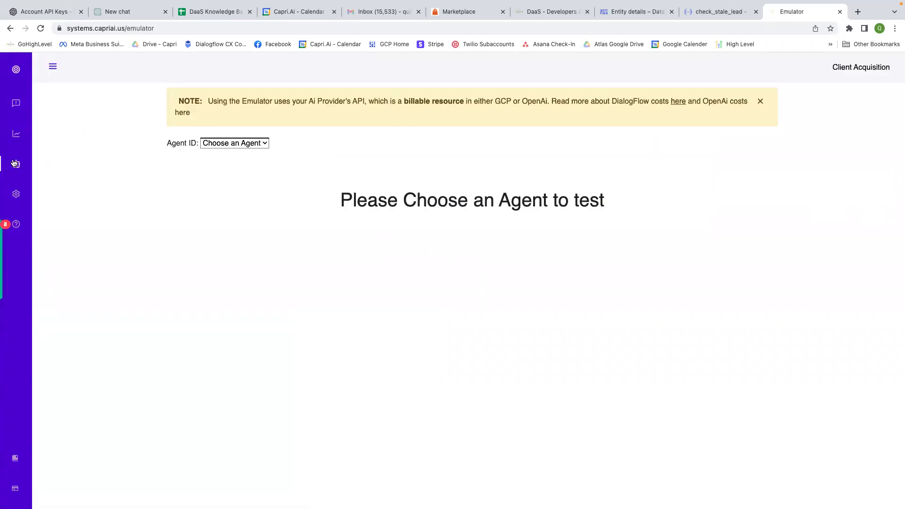
{"action": "left_click", "coordinate": [248, 144]}
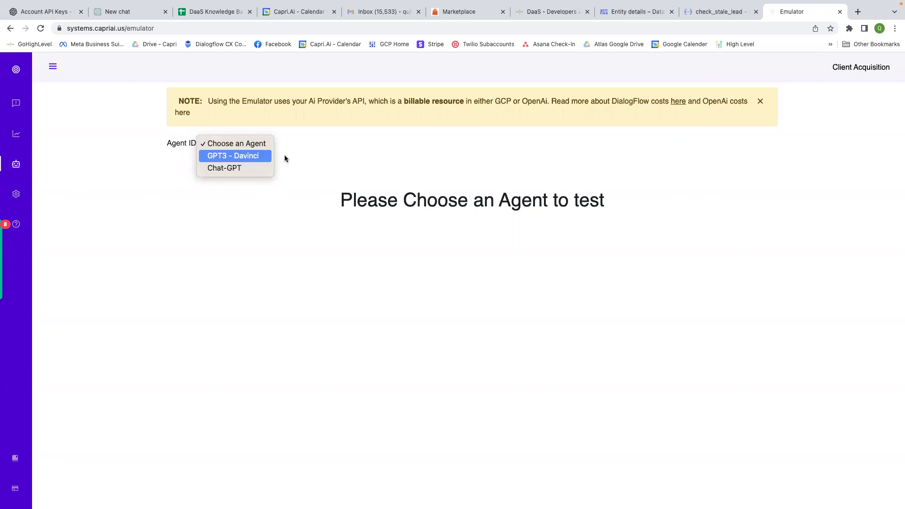
{"action": "left_click", "coordinate": [249, 170]}
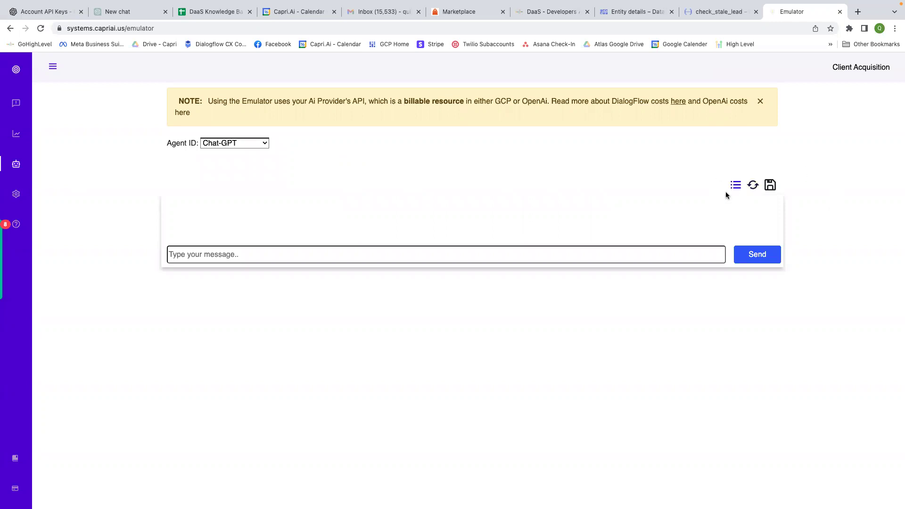
Send the test message 'hey how are you' to the Chat-GPT agent
{"action": "left_click", "coordinate": [370, 259]}
{"action": "type", "text": "h"}
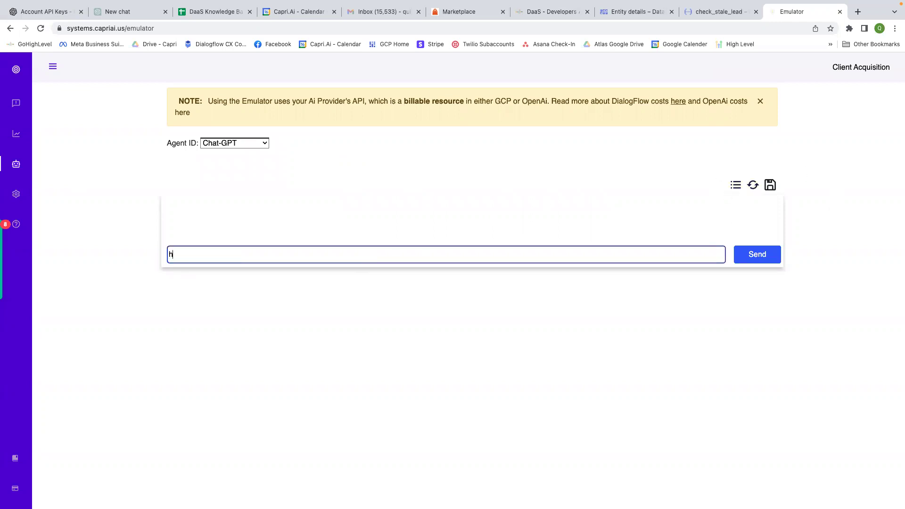
{"action": "type", "text": "ow are you"}
{"action": "key", "text": "Return"}
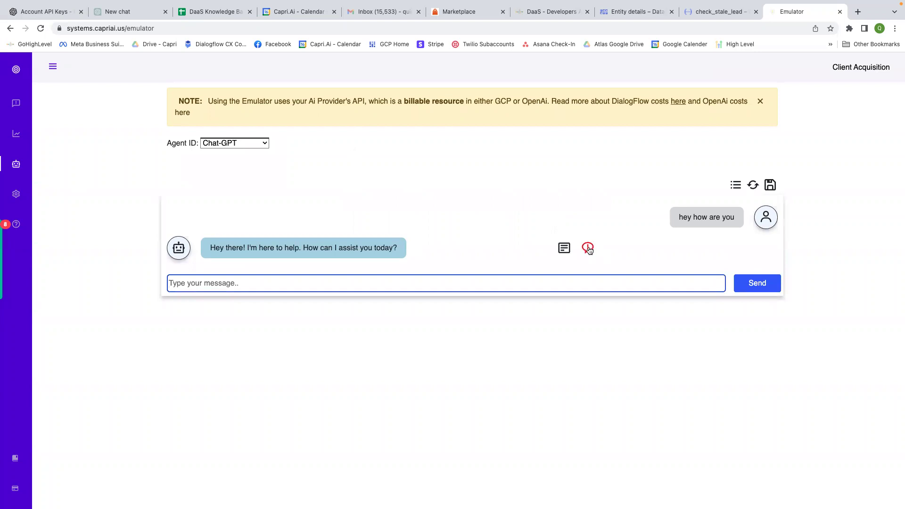
Correct the bot's reply to 'Hey, I'm doing great thanks for asking! How can I help?'
{"action": "left_click", "coordinate": [588, 249]}
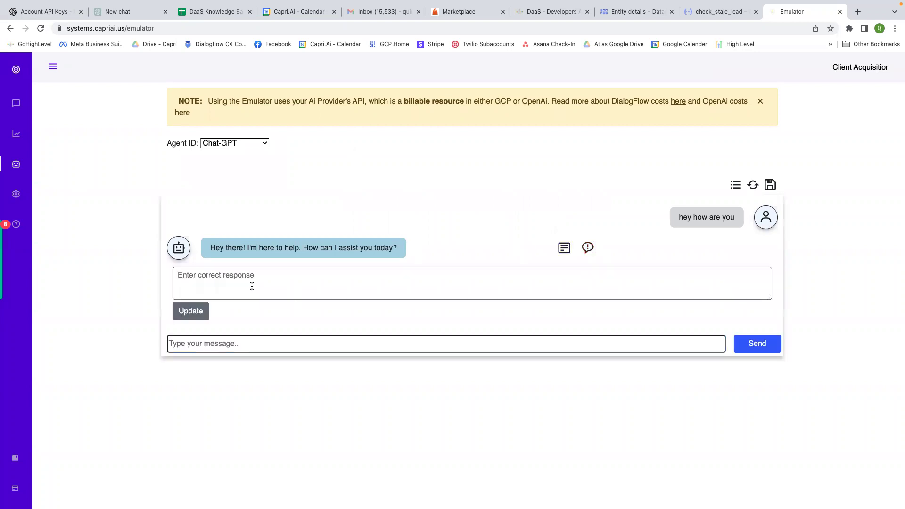
{"action": "left_click", "coordinate": [331, 287]}
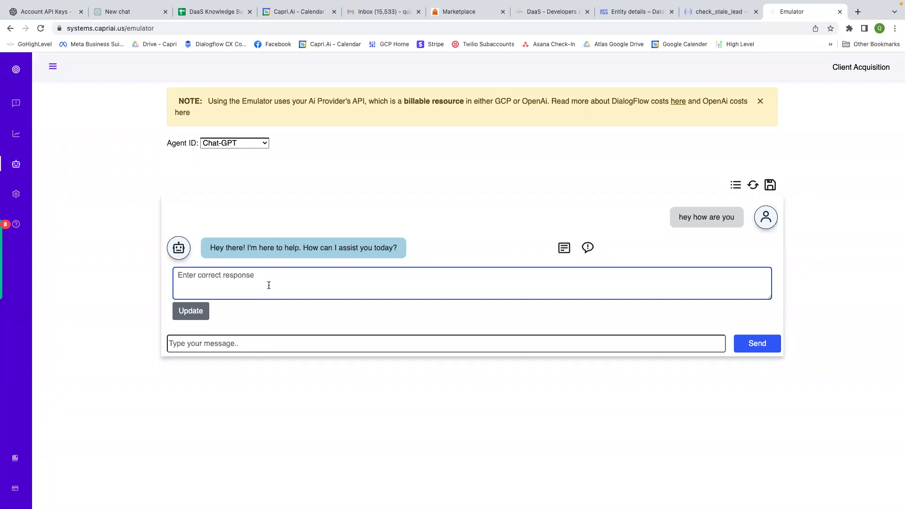
{"action": "type", "text": "Hey, I'm do"}
{"action": "type", "text": "ing great ht"}
{"action": "type", "text": "hanks for asking"}
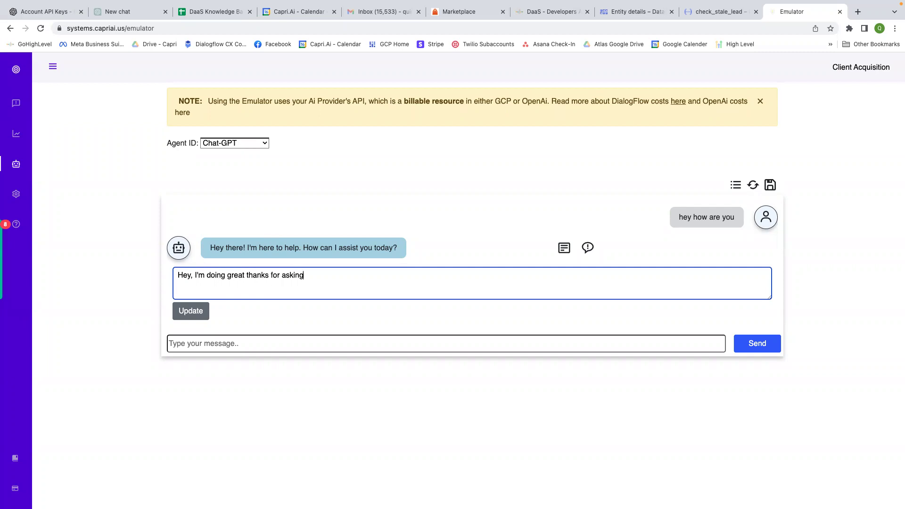
{"action": "type", "text": "ow can I help?"}
{"action": "left_click", "coordinate": [190, 312]}
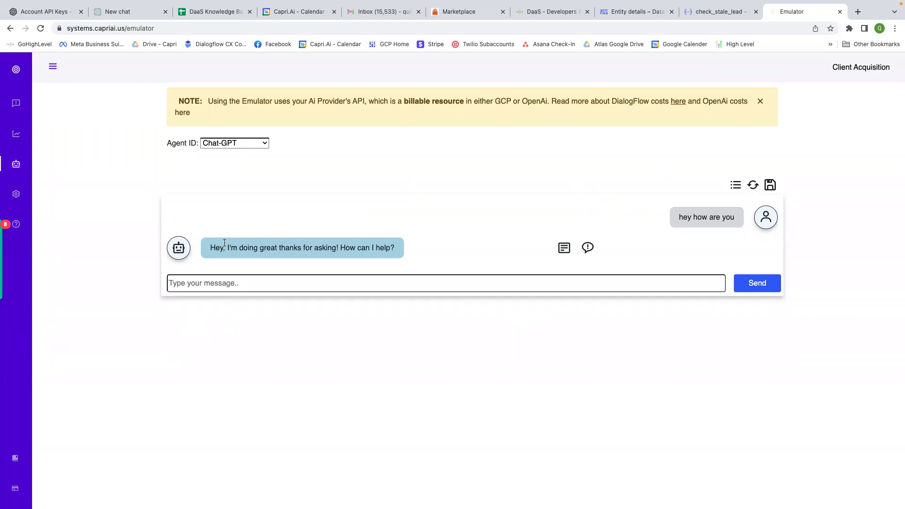
{"action": "left_click_drag", "start_coordinate": [212, 248], "coordinate": [379, 247]}
{"action": "left_click", "coordinate": [488, 219]}
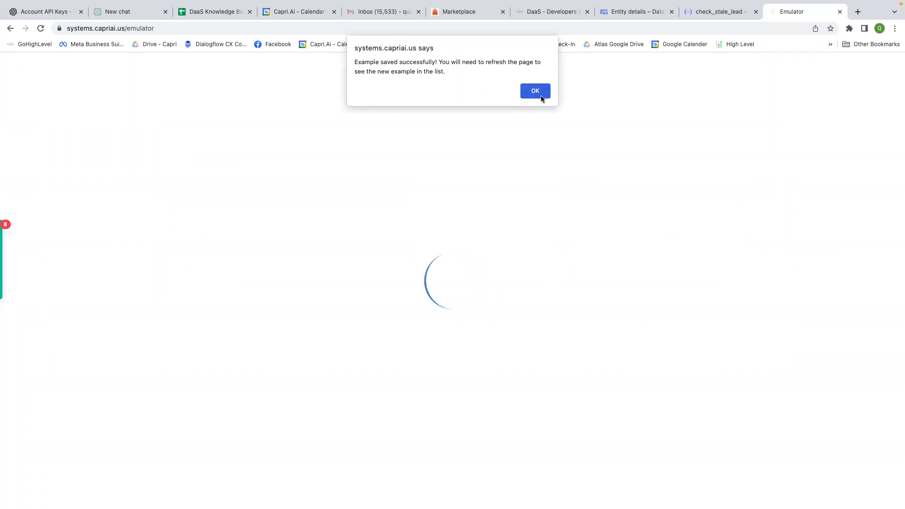
Confirm the saved example, reload the emulator, and reselect the Chat-GPT agent
{"action": "left_click", "coordinate": [542, 95]}
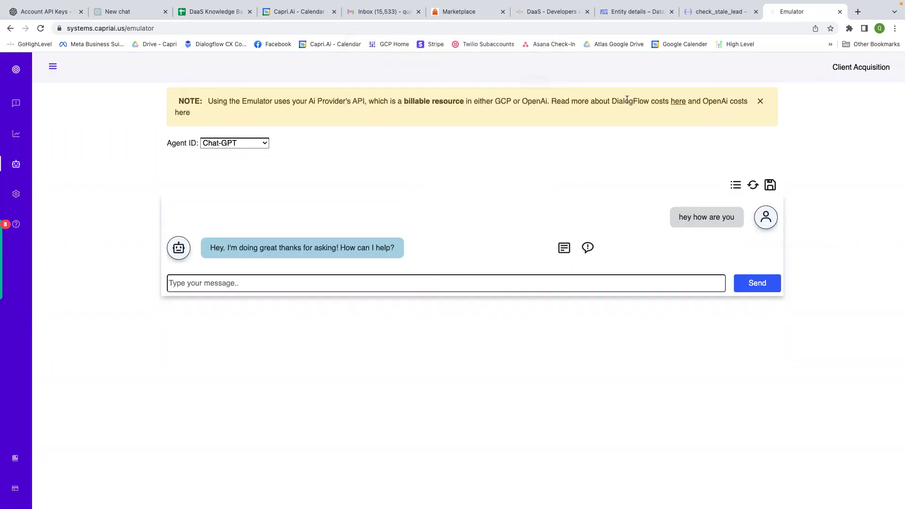
{"action": "left_click", "coordinate": [45, 29]}
{"action": "left_click", "coordinate": [258, 145]}
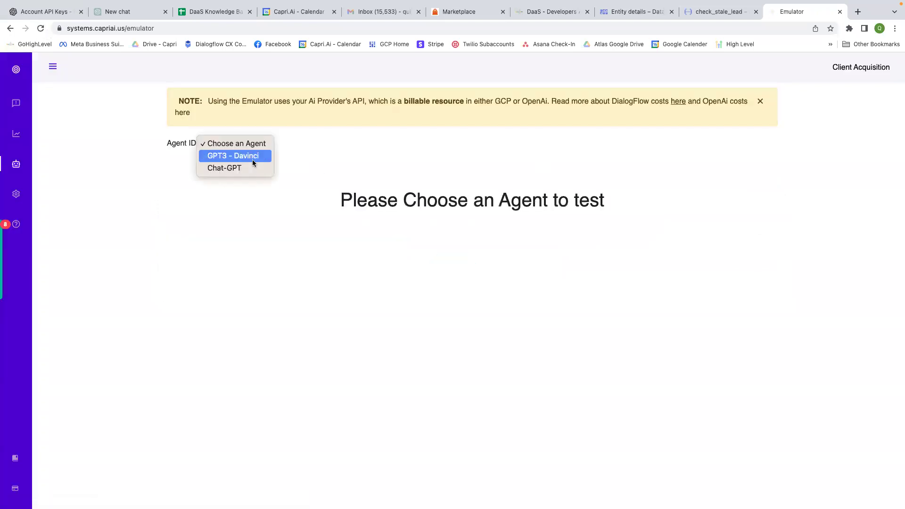
{"action": "left_click", "coordinate": [233, 168]}
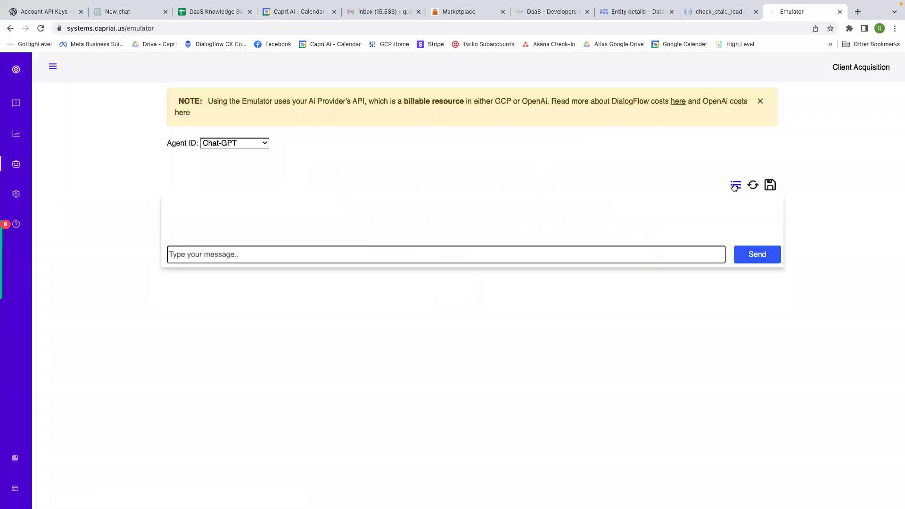
Open Saved Sessions and read the 3/16/2023 3:52:51 PM session's time and last message
{"action": "left_click", "coordinate": [736, 185]}
{"action": "scroll", "coordinate": [462, 217], "scroll_direction": "down", "scroll_amount": 3}
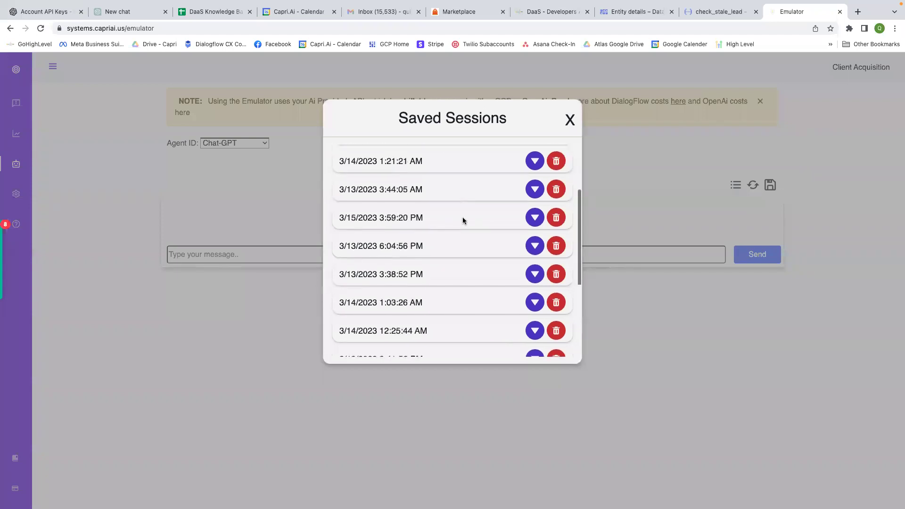
{"action": "scroll", "coordinate": [469, 235], "scroll_direction": "down", "scroll_amount": 2}
{"action": "scroll", "coordinate": [469, 236], "scroll_direction": "down", "scroll_amount": 3}
{"action": "scroll", "coordinate": [468, 238], "scroll_direction": "up", "scroll_amount": 6}
{"action": "scroll", "coordinate": [467, 212], "scroll_direction": "up", "scroll_amount": 2}
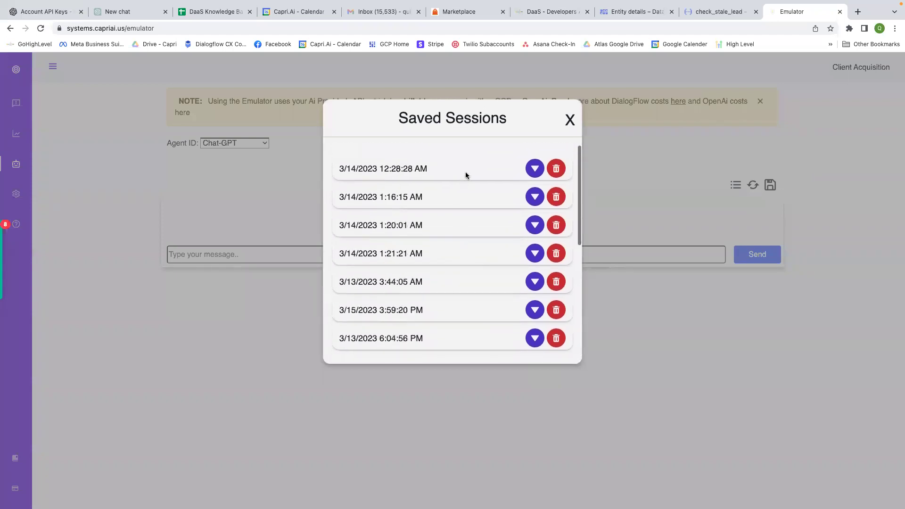
{"action": "scroll", "coordinate": [476, 255], "scroll_direction": "down", "scroll_amount": 5}
{"action": "scroll", "coordinate": [475, 255], "scroll_direction": "up", "scroll_amount": 5}
{"action": "scroll", "coordinate": [457, 252], "scroll_direction": "down", "scroll_amount": 2}
{"action": "scroll", "coordinate": [457, 252], "scroll_direction": "down", "scroll_amount": 5}
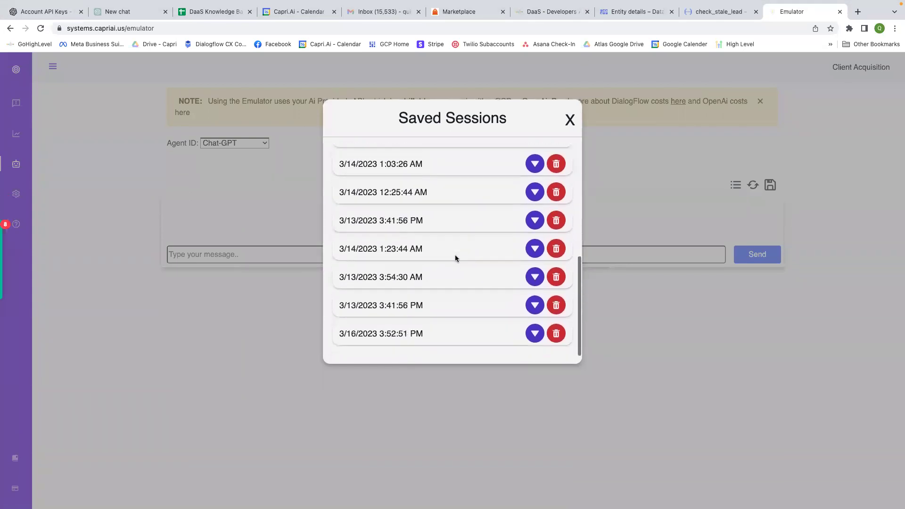
{"action": "left_click", "coordinate": [534, 339]}
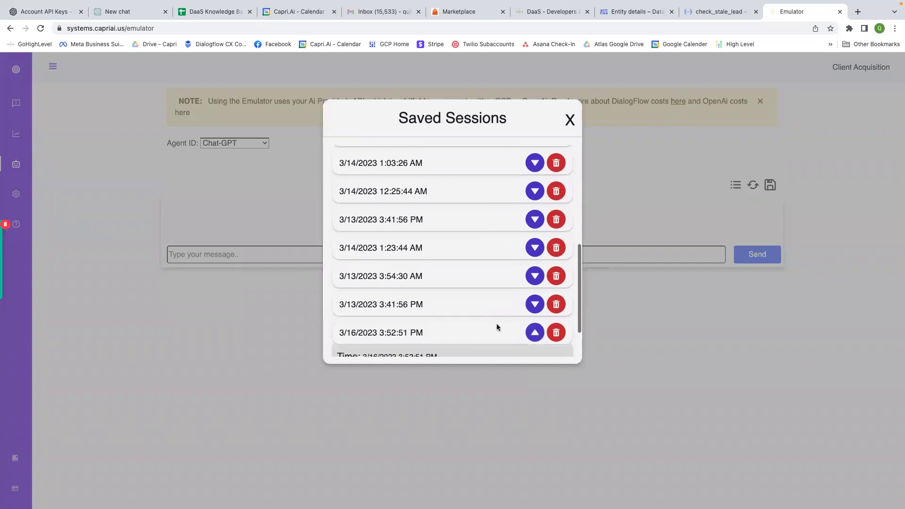
{"action": "scroll", "coordinate": [497, 323], "scroll_direction": "down", "scroll_amount": 2}
{"action": "left_click_drag", "start_coordinate": [363, 303], "coordinate": [421, 303]}
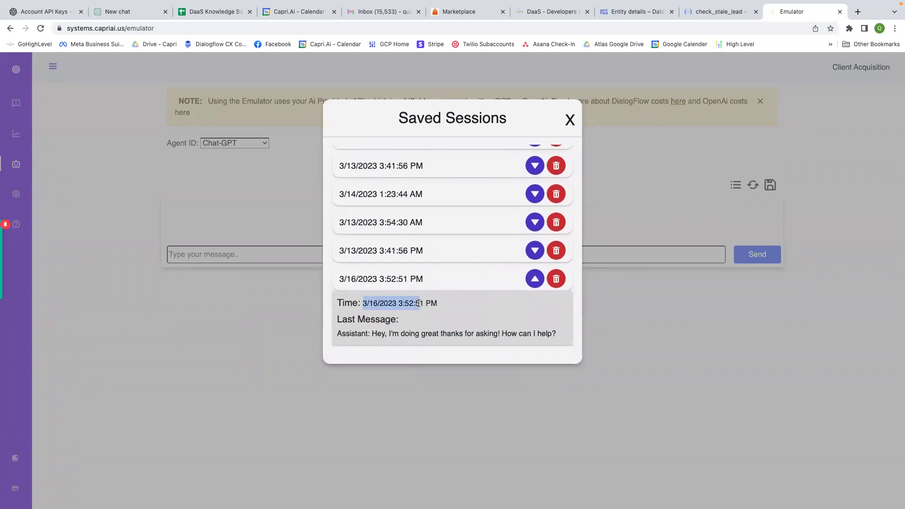
{"action": "left_click", "coordinate": [352, 334]}
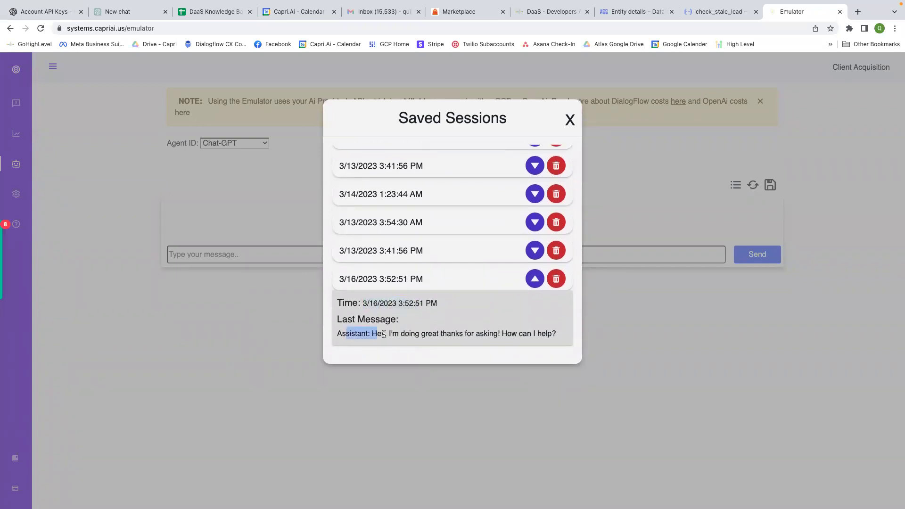
{"action": "left_click_drag", "start_coordinate": [359, 334], "coordinate": [421, 333]}
{"action": "left_click", "coordinate": [425, 333]}
Close the sessions list and resend 'hey how are you' to check the corrected reply
{"action": "left_click", "coordinate": [644, 249]}
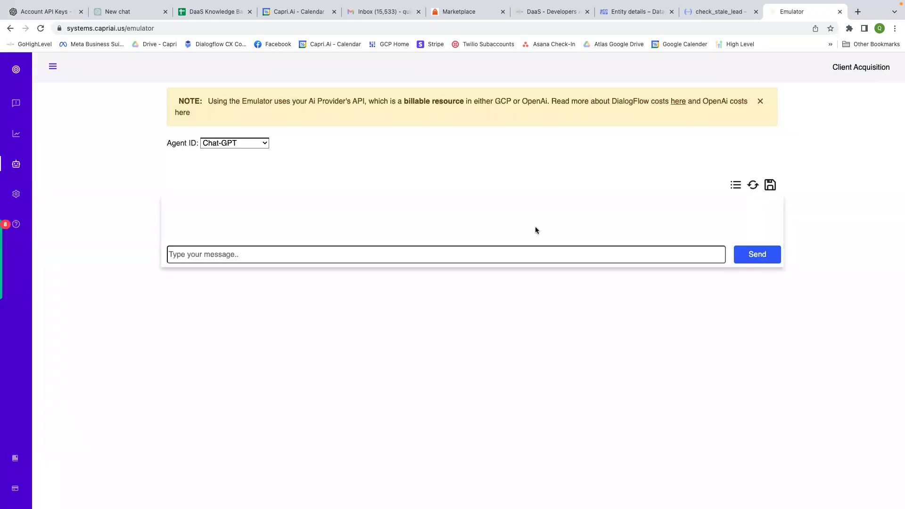
{"action": "left_click", "coordinate": [332, 254]}
{"action": "type", "text": "hey how"}
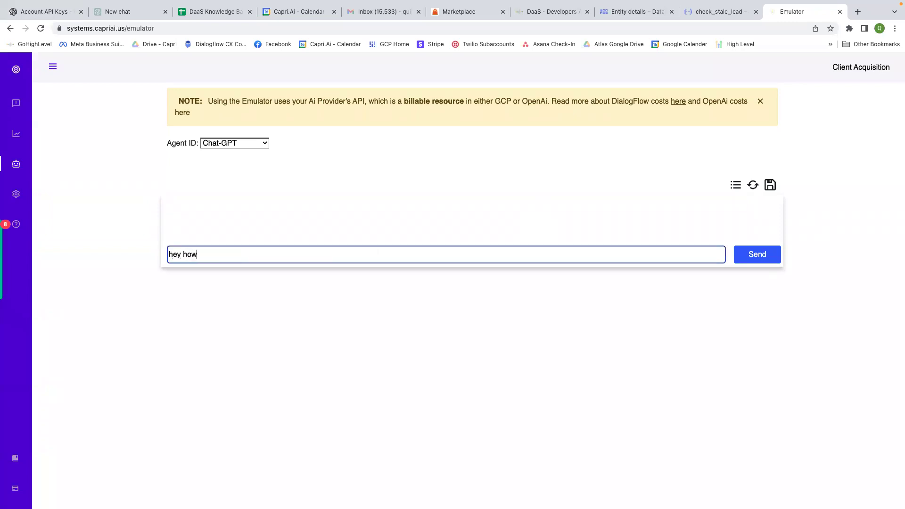
{"action": "type", "text": " are you"}
{"action": "key", "text": "Return"}
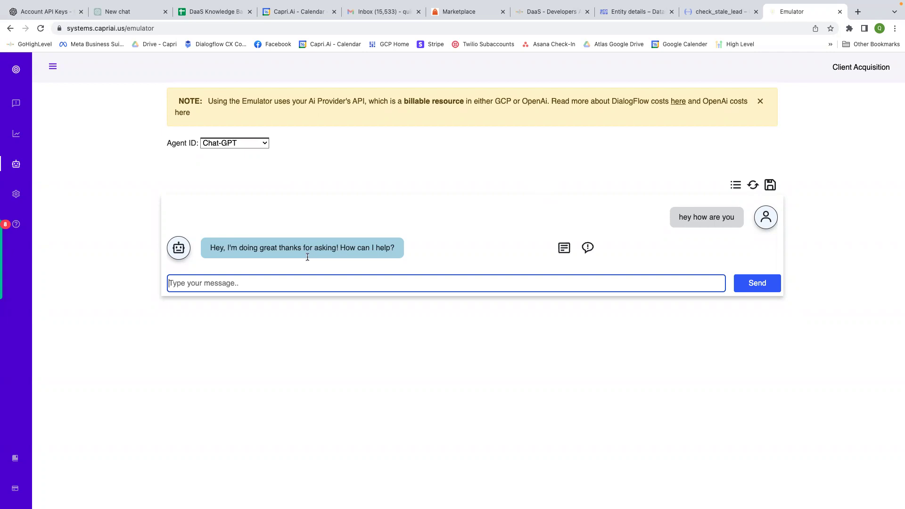
{"action": "left_click_drag", "start_coordinate": [238, 248], "coordinate": [317, 248]}
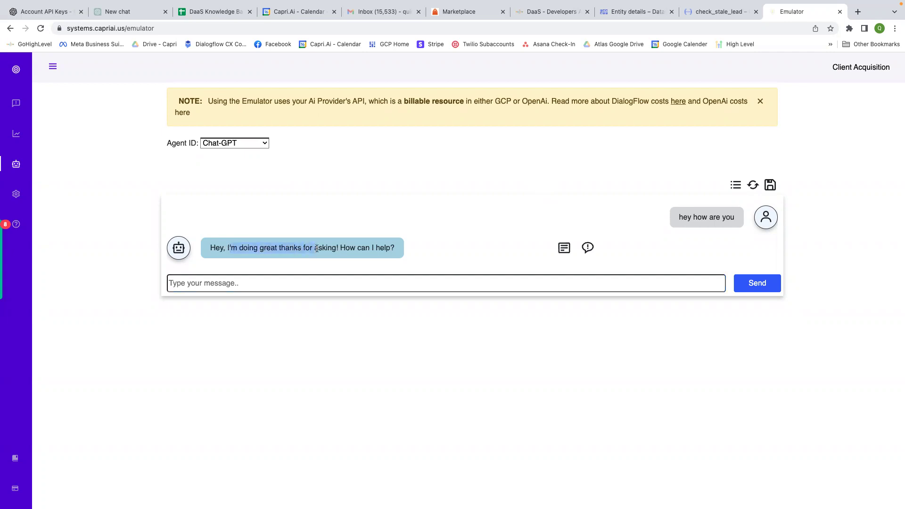
{"action": "left_click", "coordinate": [365, 250]}
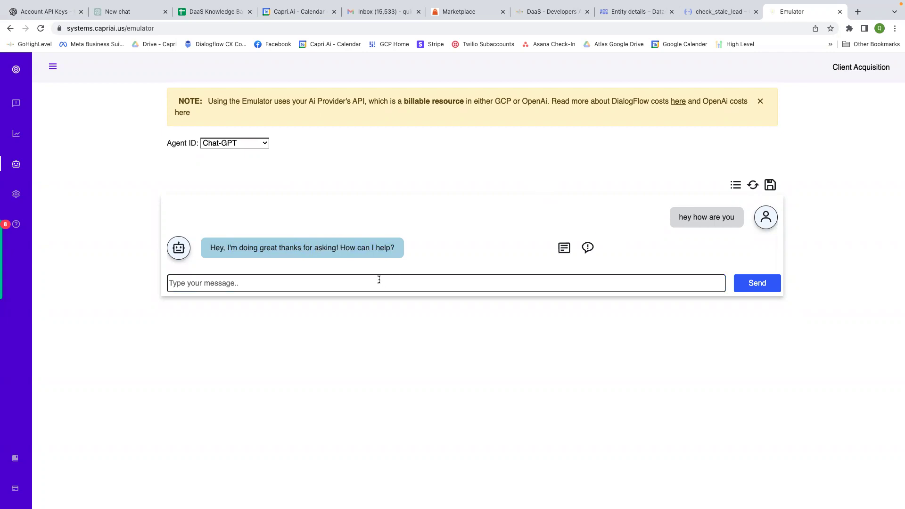
Send 'i have a project i want to talk about, is anyone available to chat?' and flag the reply
{"action": "left_click", "coordinate": [433, 282]}
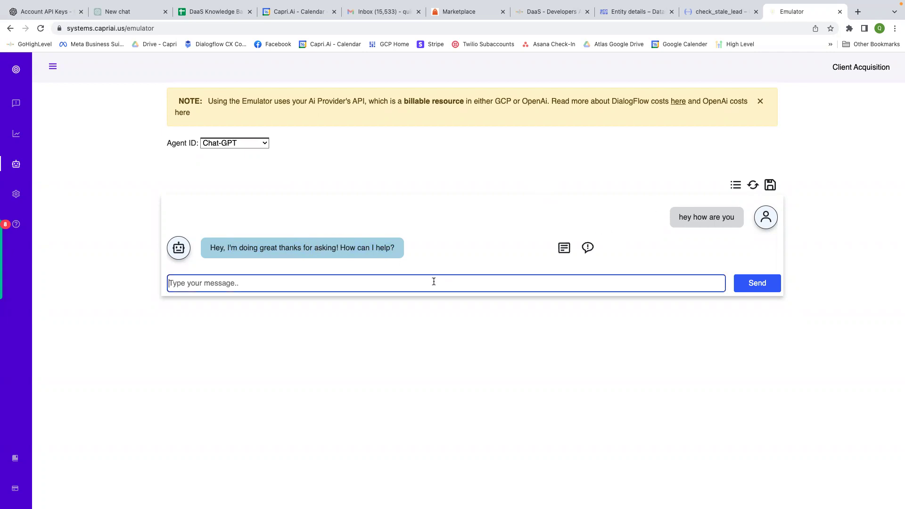
{"action": "type", "text": "i have a project "}
{"action": "type", "text": "i want to talk about"}
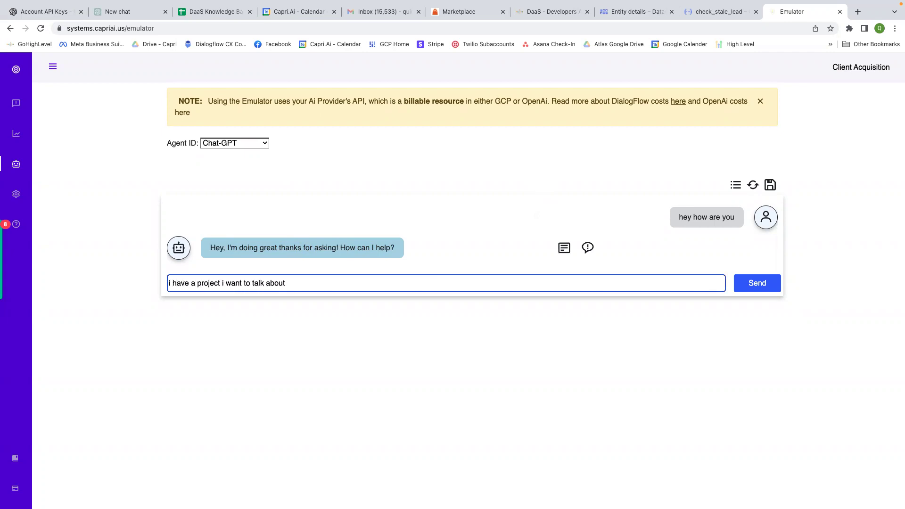
{"action": "type", "text": ", is anyone available"}
{"action": "type", "text": " to chat?"}
{"action": "key", "text": "Return"}
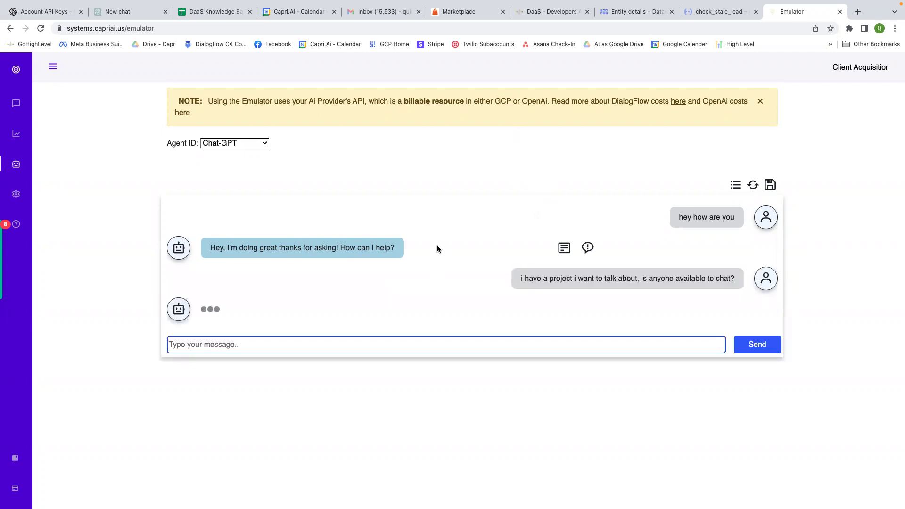
{"action": "left_click_drag", "start_coordinate": [267, 309], "coordinate": [389, 310]}
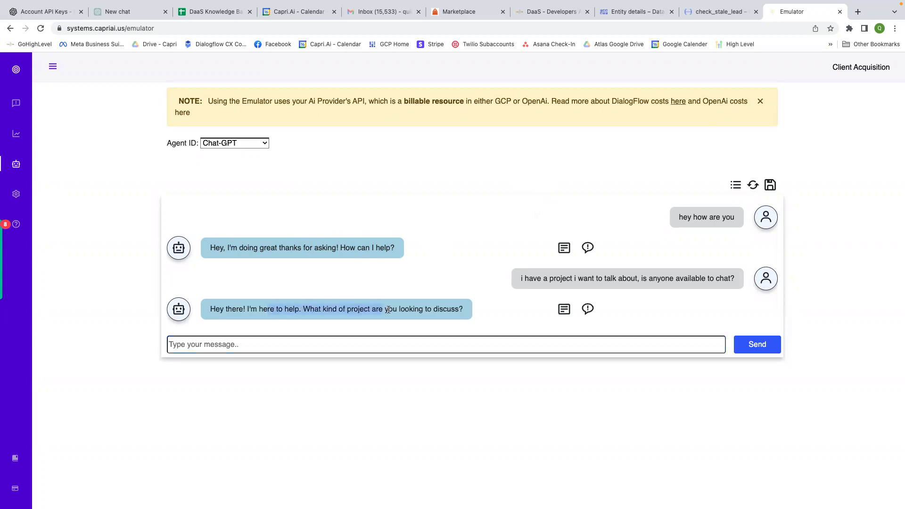
{"action": "left_click", "coordinate": [406, 308]}
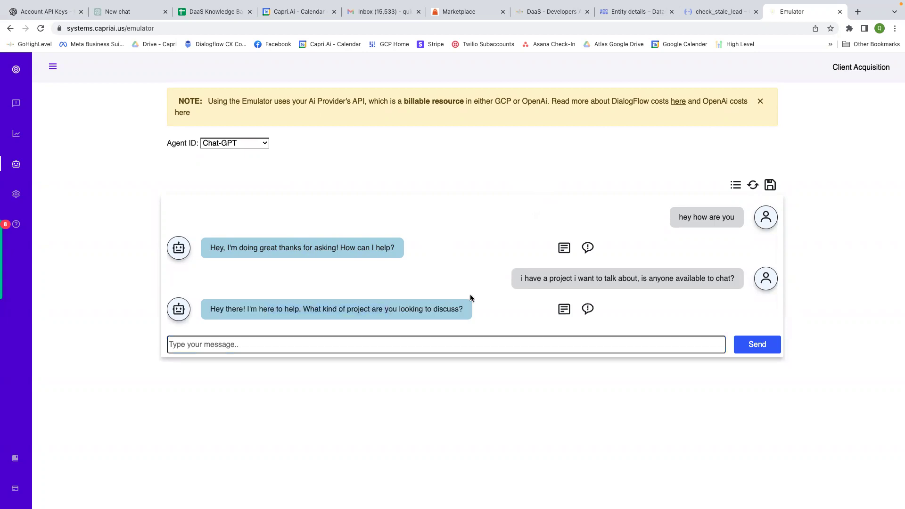
{"action": "left_click", "coordinate": [587, 308]}
Save 'Of course, what kind of project did you have in mind?' as the project reply correction
{"action": "left_click", "coordinate": [267, 348]}
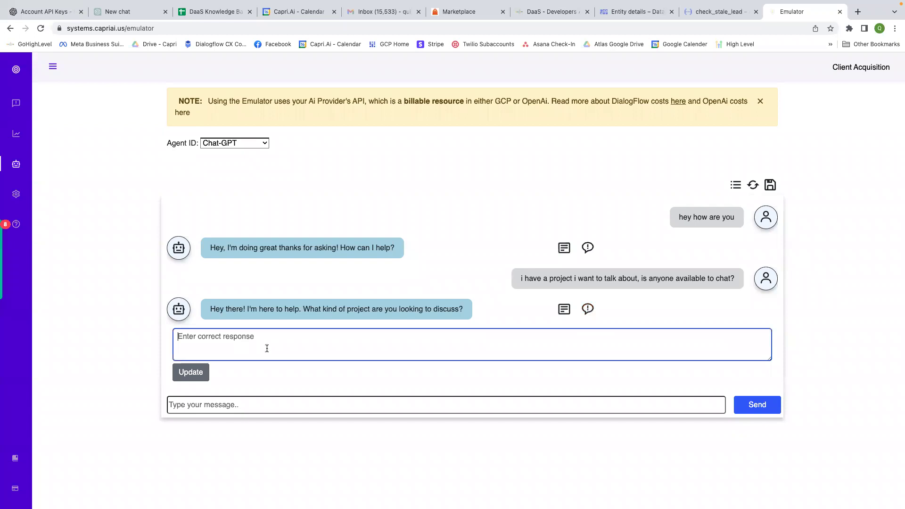
{"action": "type", "text": "Of course, wh"}
{"action": "type", "text": "at kind of project did y"}
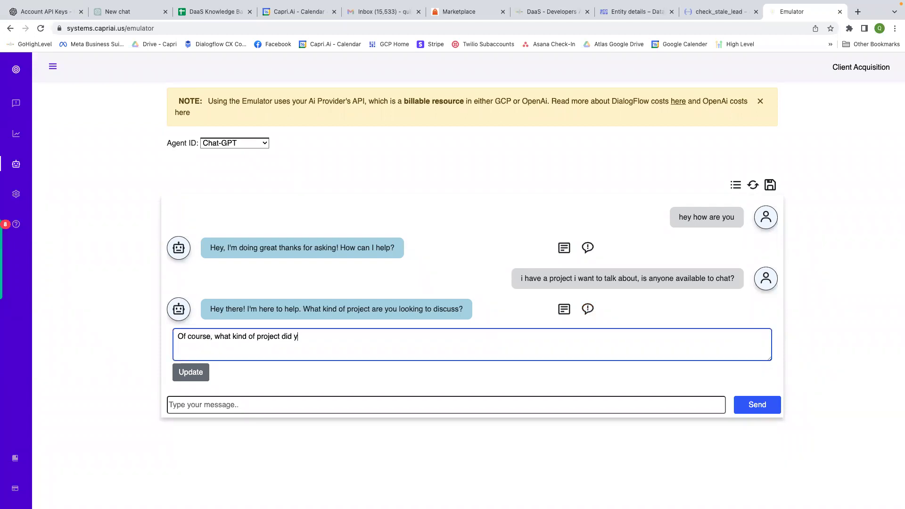
{"action": "type", "text": "ou have in mind?"}
{"action": "left_click", "coordinate": [204, 374]}
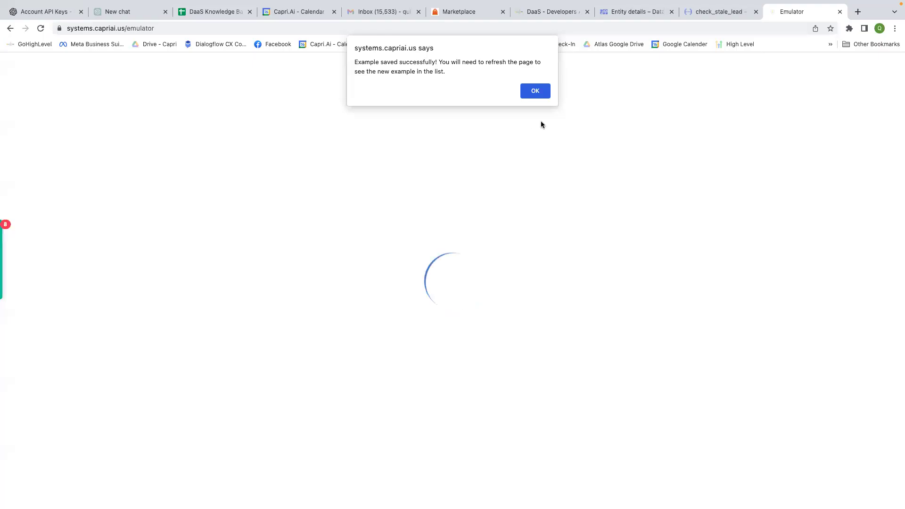
{"action": "left_click", "coordinate": [534, 92]}
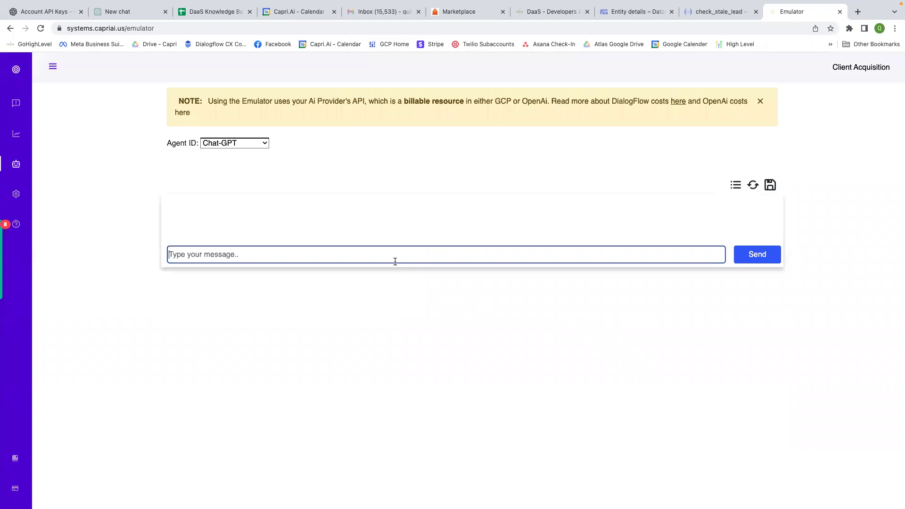
{"action": "type", "text": "hey, i have a "}
{"action": "type", "text": "project i'd like to tal"}
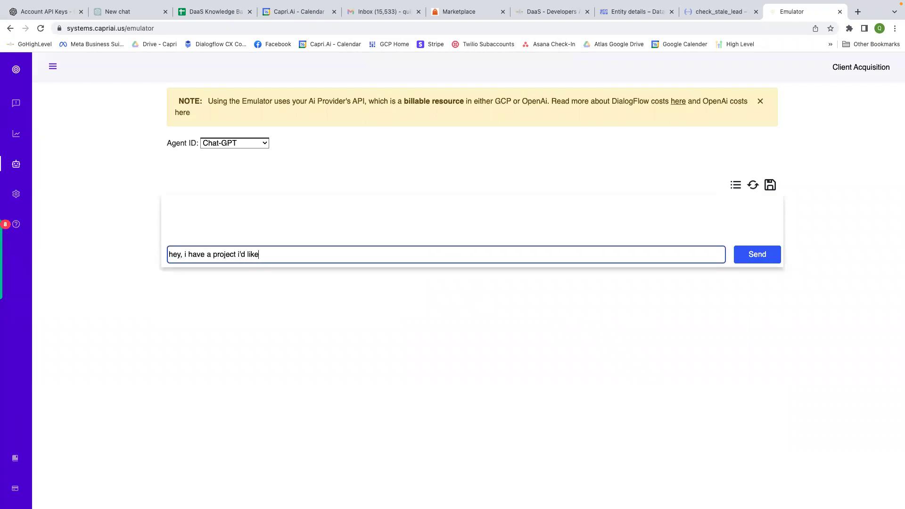
{"action": "type", "text": "k about. "}
{"action": "type", "text": "Can someone help"}
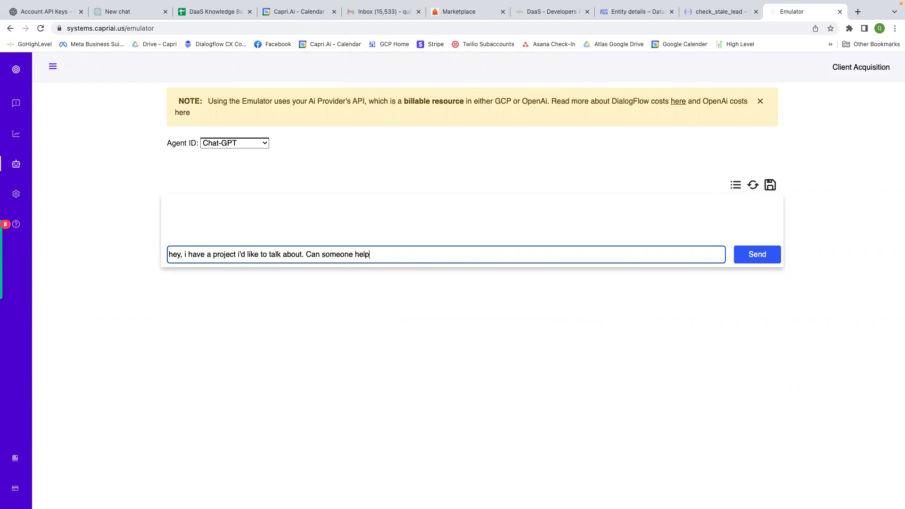
Send a project help message to the Chat-GPT agent and check its reply
{"action": "key", "text": "Return"}
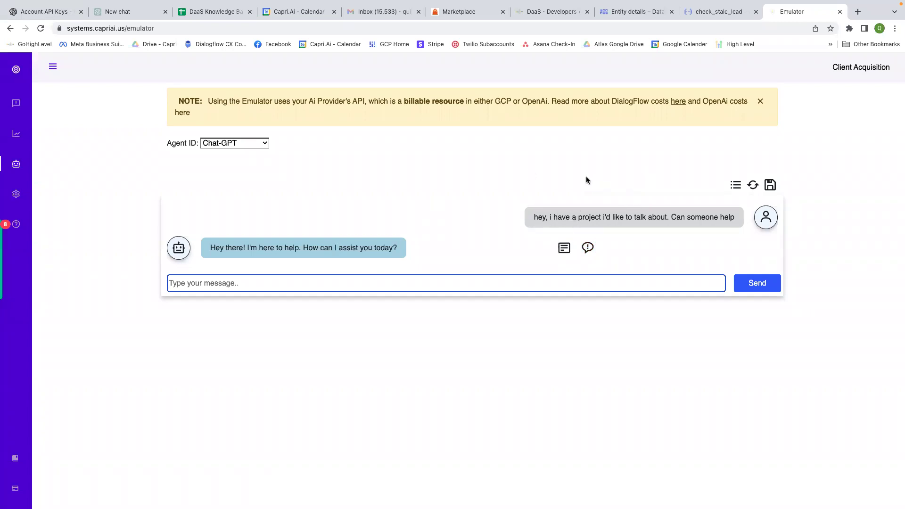
Switch to the DaaS Startup Recruiting account via the account selection page
{"action": "left_click", "coordinate": [864, 69]}
{"action": "left_click", "coordinate": [843, 94]}
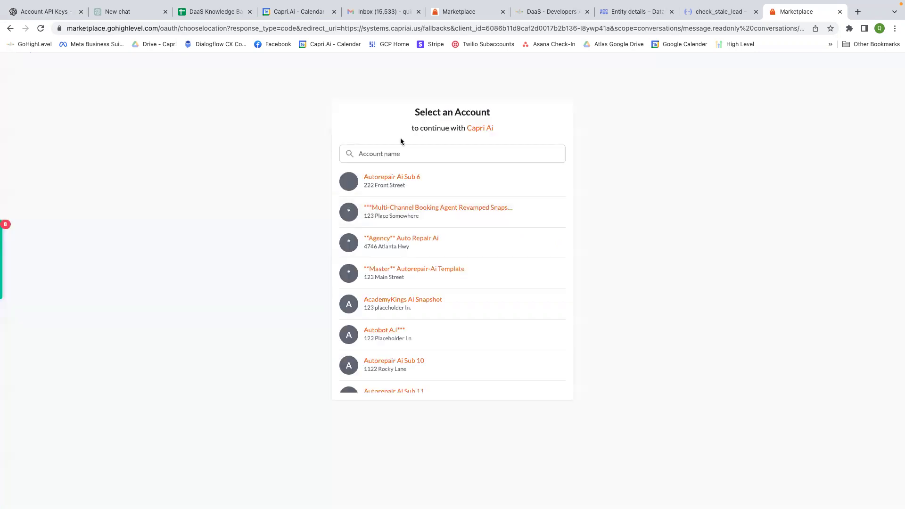
{"action": "left_click", "coordinate": [397, 156]}
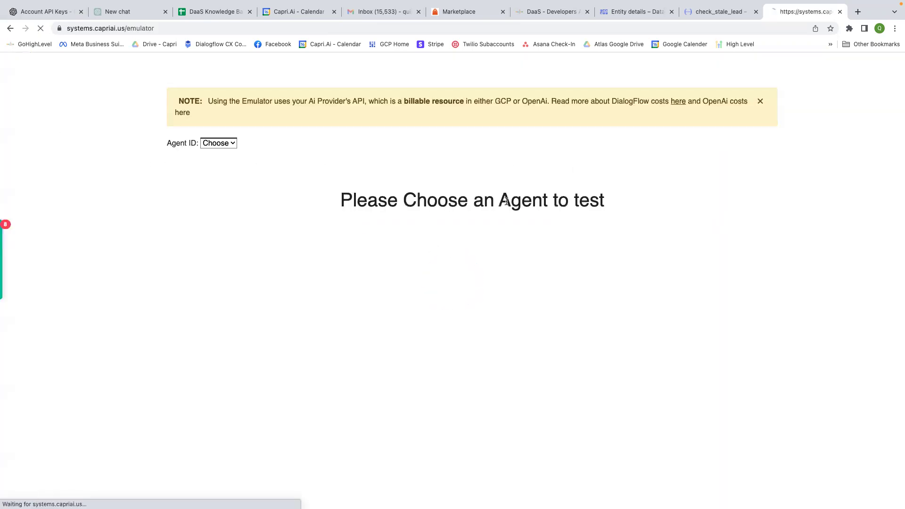
Select the Chat-GPT agent and briefly check its saved sessions list
{"action": "left_click", "coordinate": [237, 144]}
{"action": "key", "text": "Down"}
{"action": "key", "text": "Down"}
{"action": "key", "text": "Return"}
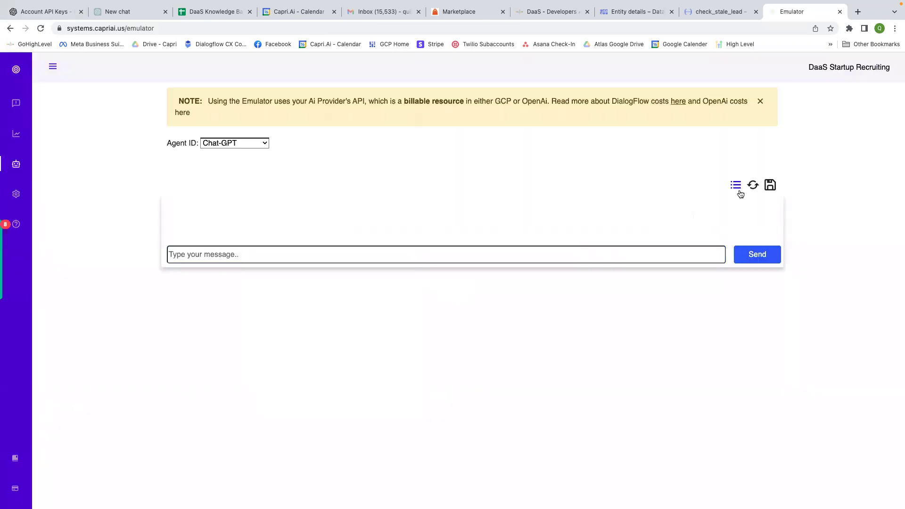
{"action": "left_click", "coordinate": [736, 186]}
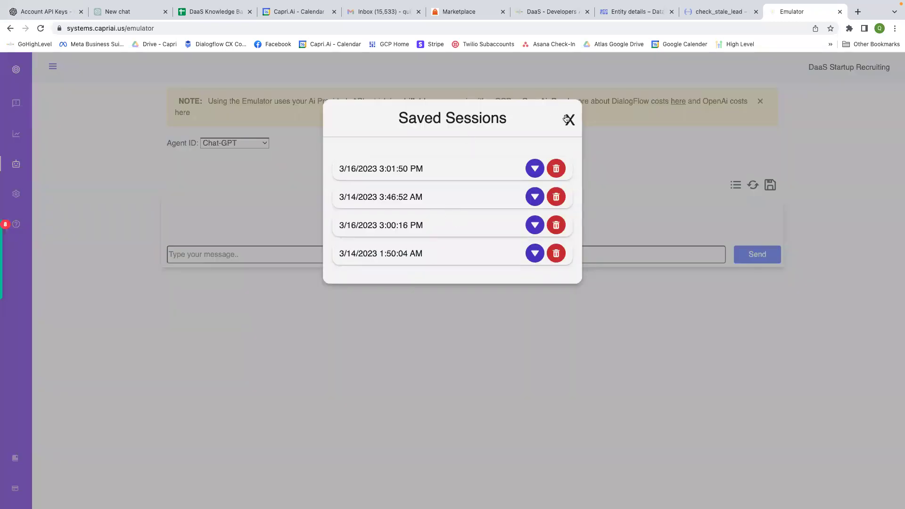
{"action": "left_click", "coordinate": [570, 119]}
Send 'hey can you help with my project' to the Chat-GPT agent
{"action": "left_click", "coordinate": [357, 252]}
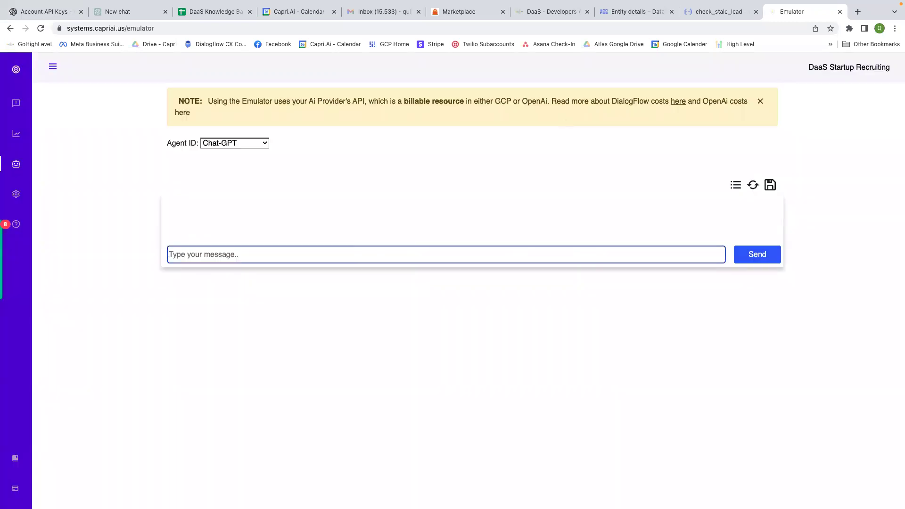
{"action": "type", "text": "hey can you help"}
{"action": "type", "text": " with my project"}
{"action": "key", "text": "Return"}
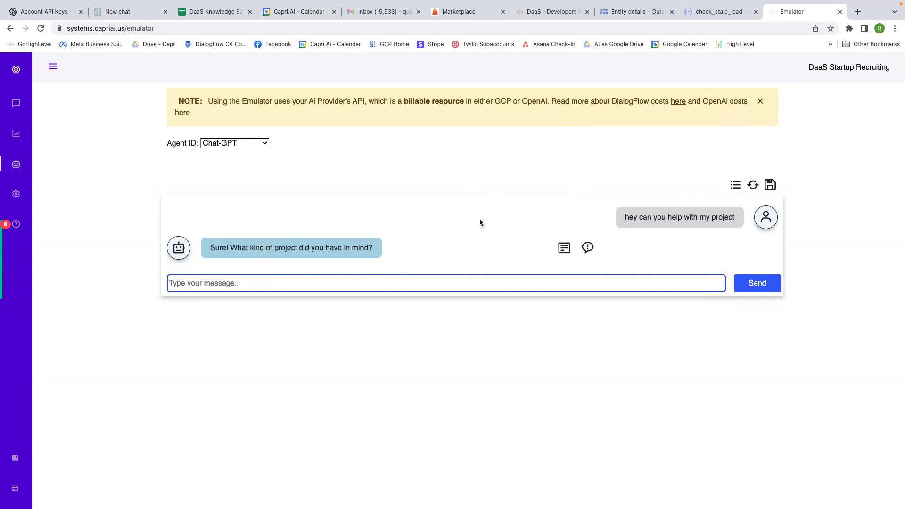
{"action": "left_click", "coordinate": [317, 245]}
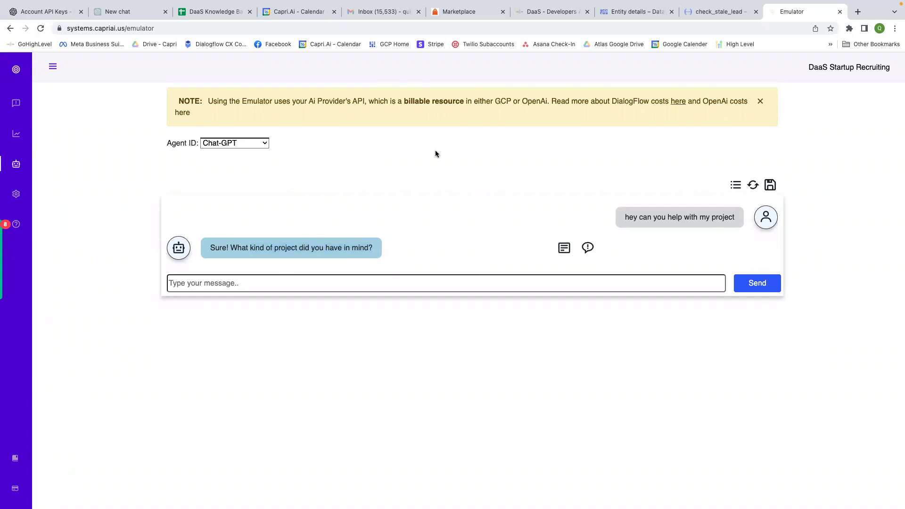
Review the account's AI settings, then reselect Chat-GPT in the emulator
{"action": "left_click", "coordinate": [16, 193]}
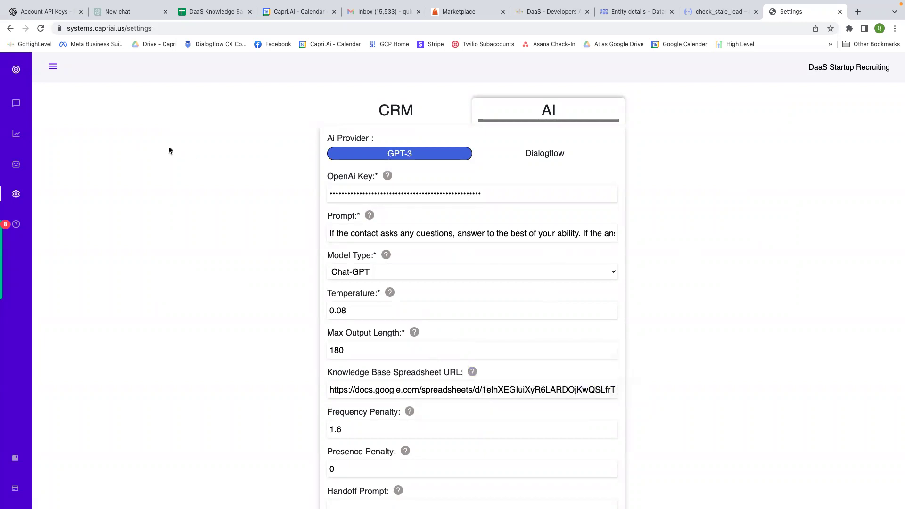
{"action": "left_click", "coordinate": [16, 163]}
{"action": "left_click", "coordinate": [234, 143]}
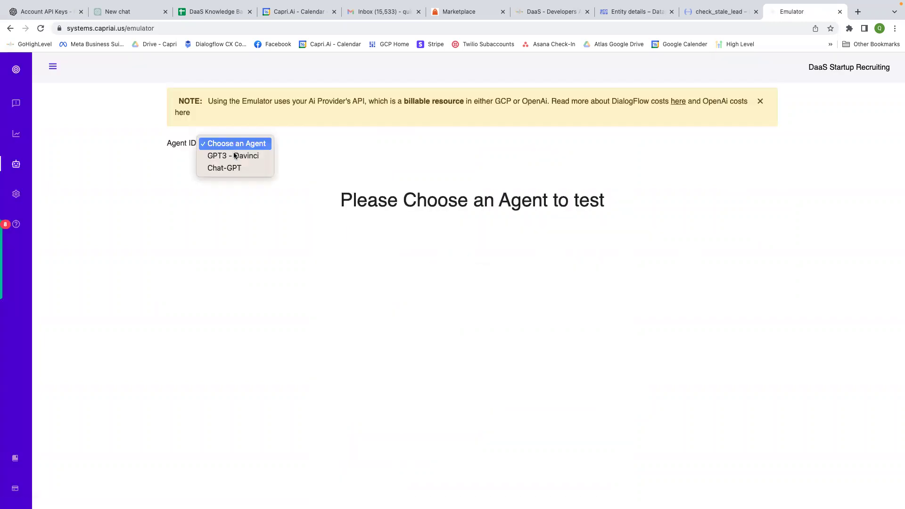
{"action": "left_click", "coordinate": [227, 168]}
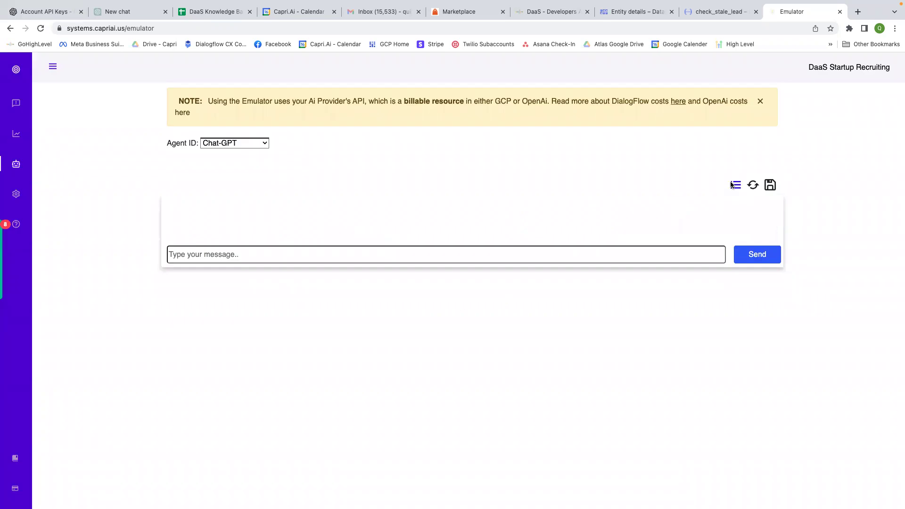
Expand and collapse the 3/14/2023 1:50:04 AM saved session, then close the list
{"action": "left_click", "coordinate": [736, 184]}
{"action": "left_click", "coordinate": [535, 254]}
{"action": "scroll", "coordinate": [534, 256], "scroll_direction": "down", "scroll_amount": 1}
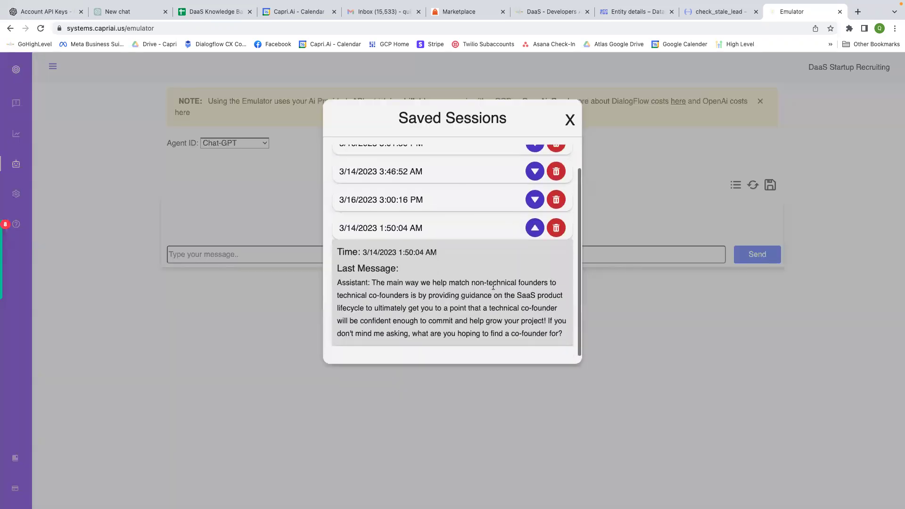
{"action": "scroll", "coordinate": [533, 255], "scroll_direction": "up", "scroll_amount": 1}
{"action": "left_click", "coordinate": [535, 253]}
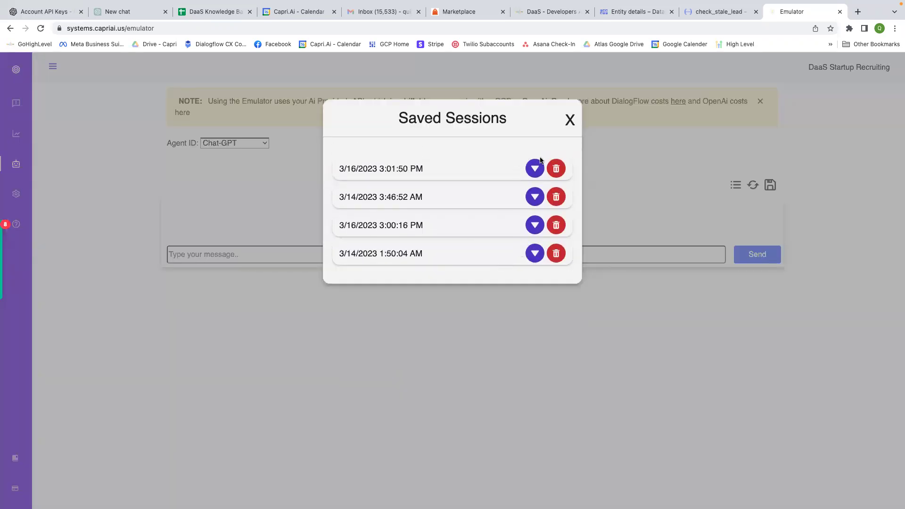
{"action": "left_click", "coordinate": [570, 120]}
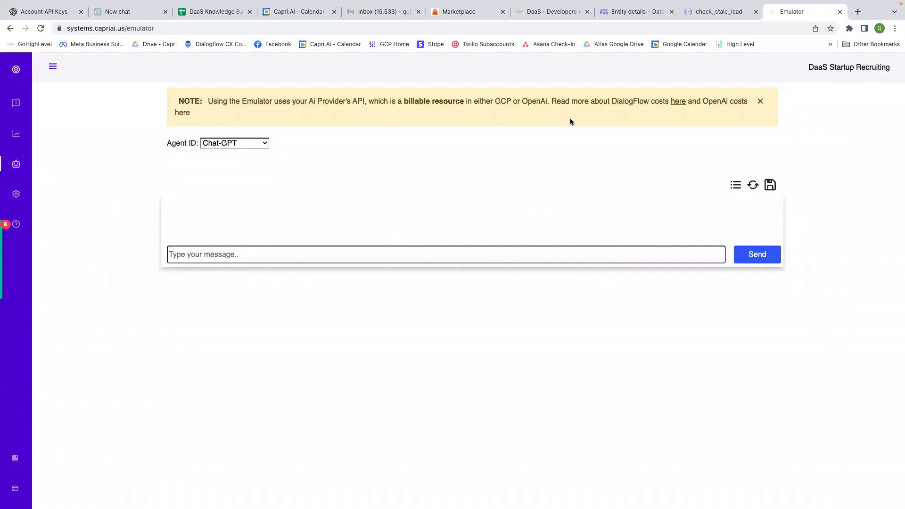